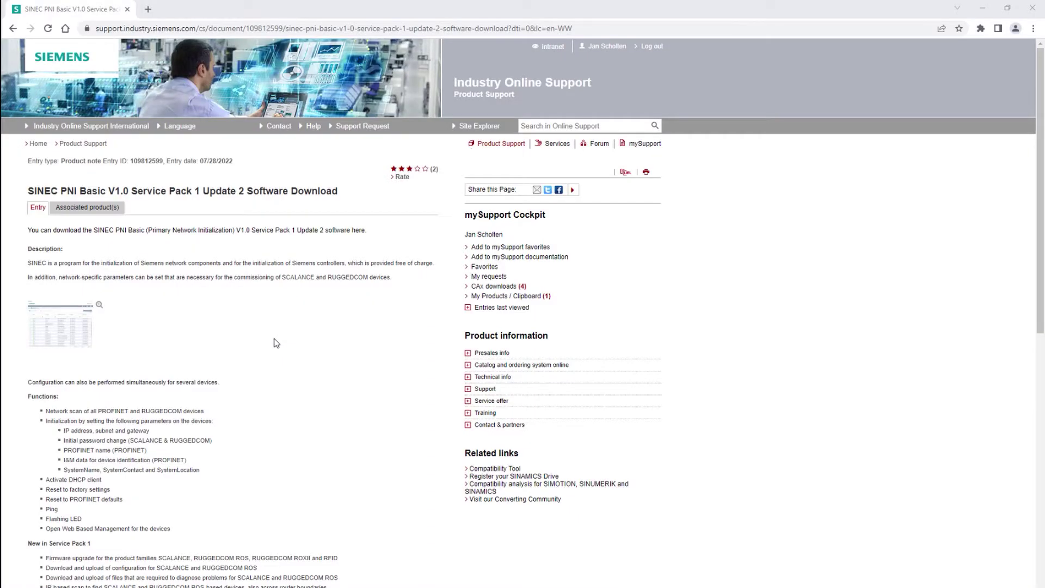
scroll(273, 343, "down", 1)
scroll(273, 343, "down", 1)
scroll(274, 343, "down", 2)
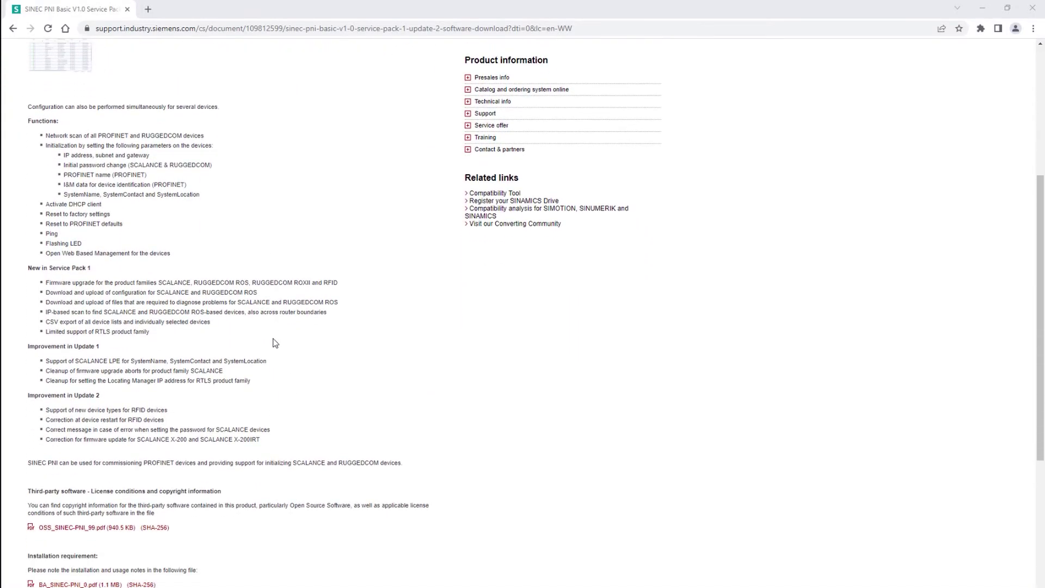
scroll(273, 343, "down", 1)
scroll(273, 344, "down", 1)
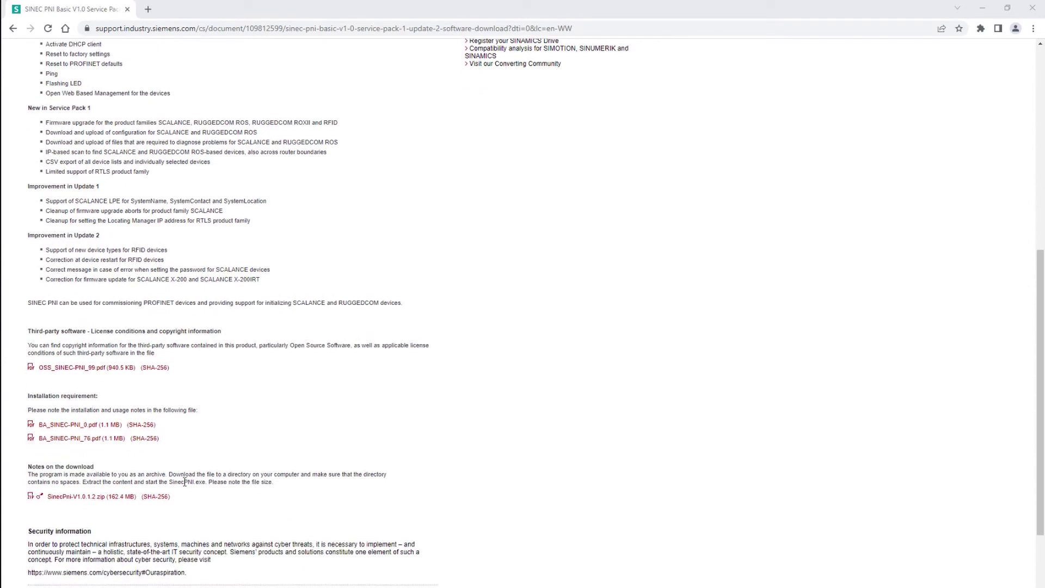
Download the SinecPni zip and launch SinecPni.exe from the extracted folder.
left_click(87, 496)
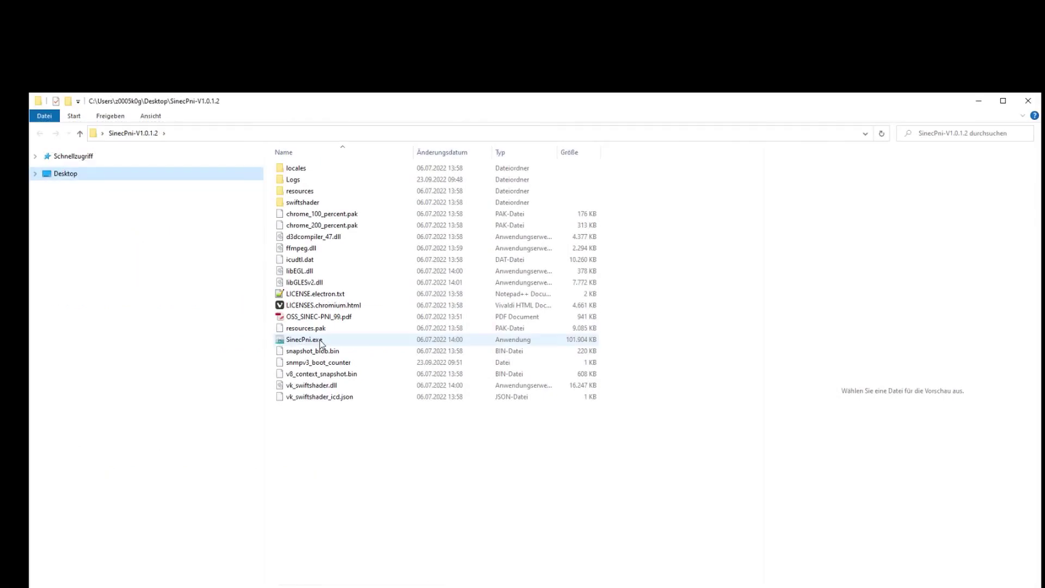
double_click(320, 341)
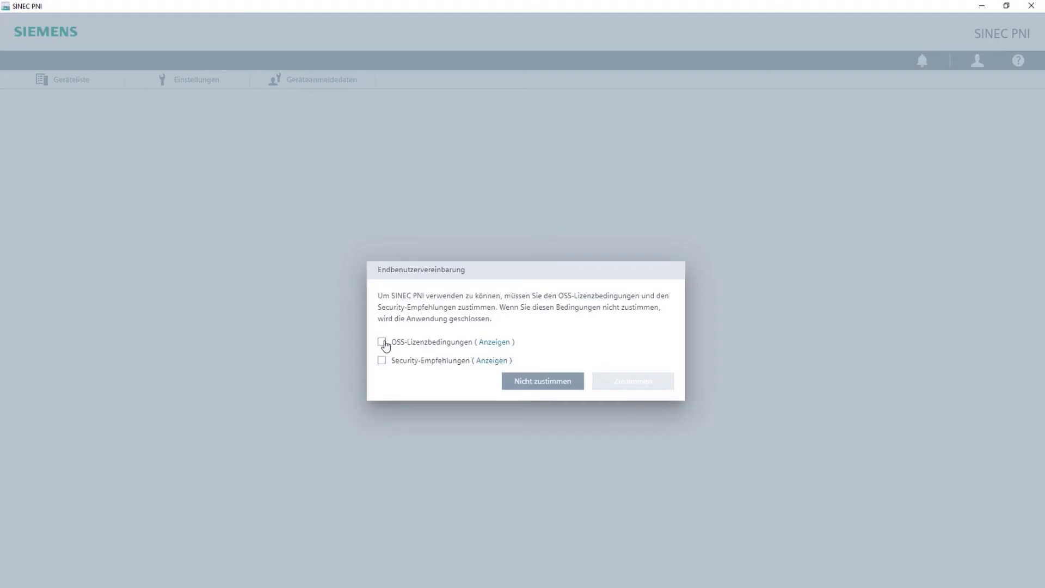
Accept the OSS license terms and security recommendations with Zustimmen.
left_click(383, 361)
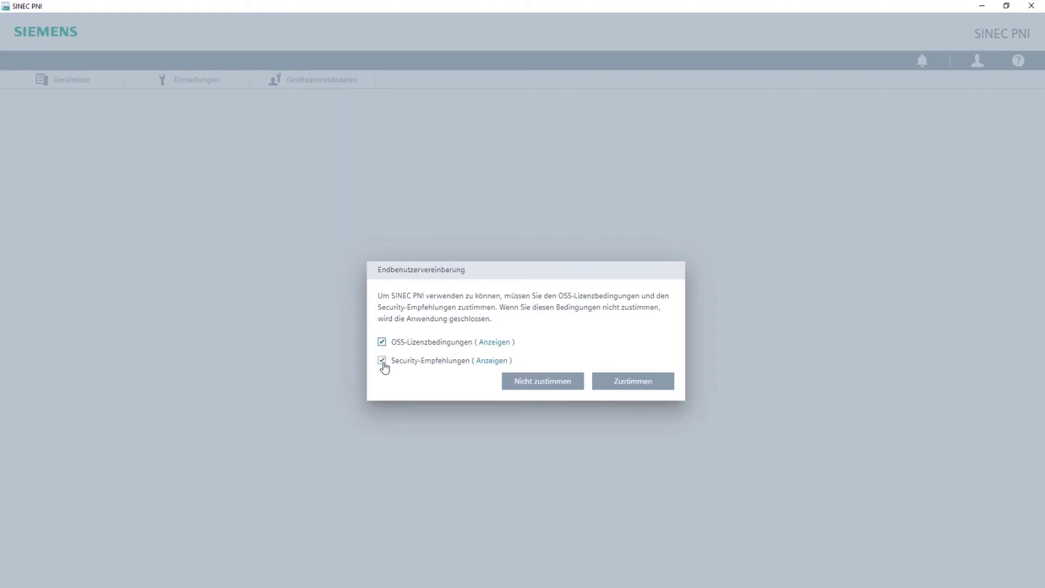
left_click(628, 389)
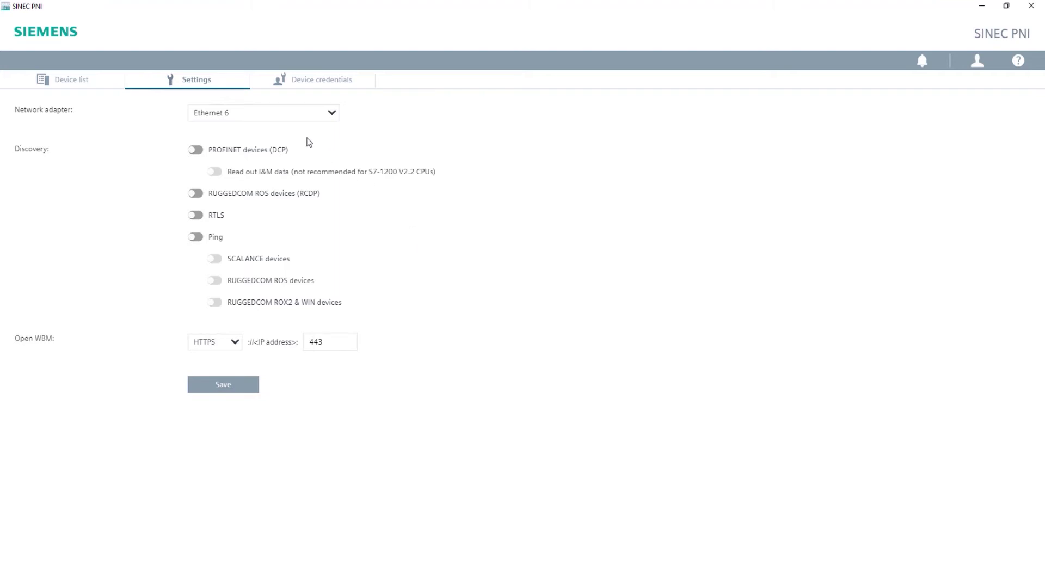
Enable PROFINET (DCP) device discovery and keep Ethernet 6 as the network adapter.
left_click(193, 151)
left_click(221, 116)
left_click(220, 116)
Run a network scan from the Device list to find the SCALANCE devices.
left_click(75, 89)
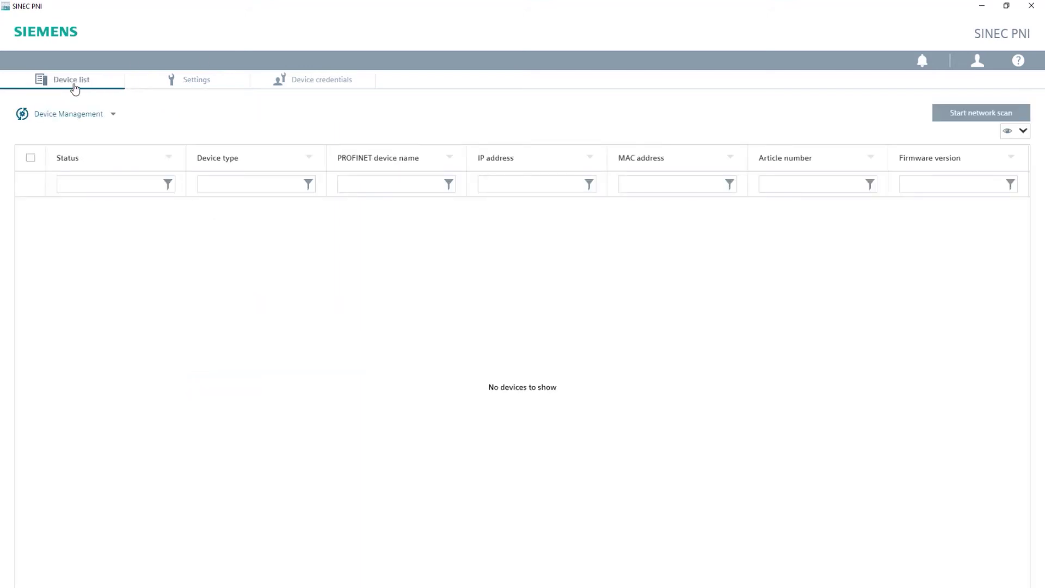
left_click(1005, 116)
type("scalance w")
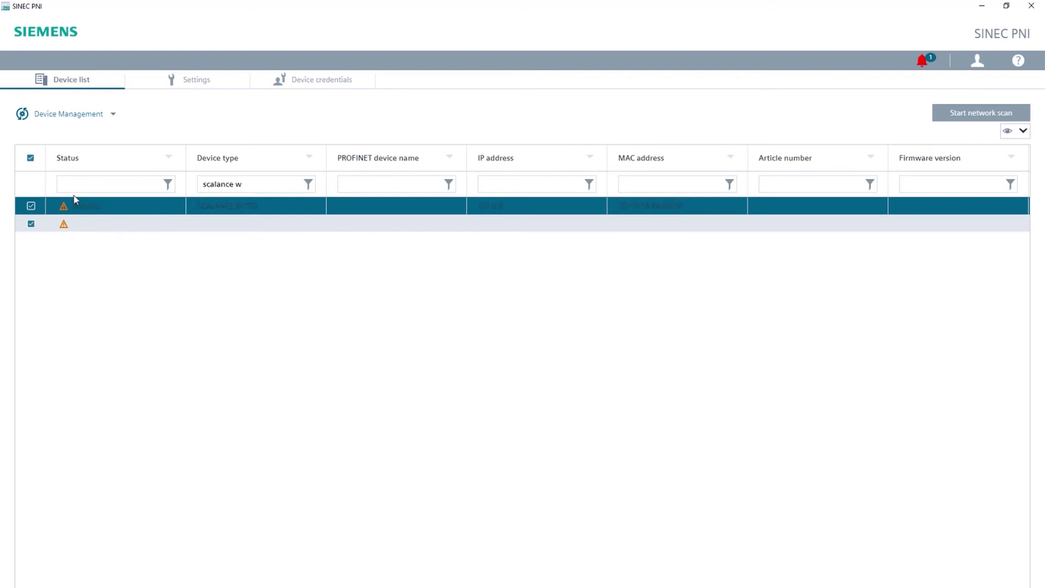
Start Change Device Configuration for both W-700s and switch DHCP off for fixed addresses.
left_click(54, 120)
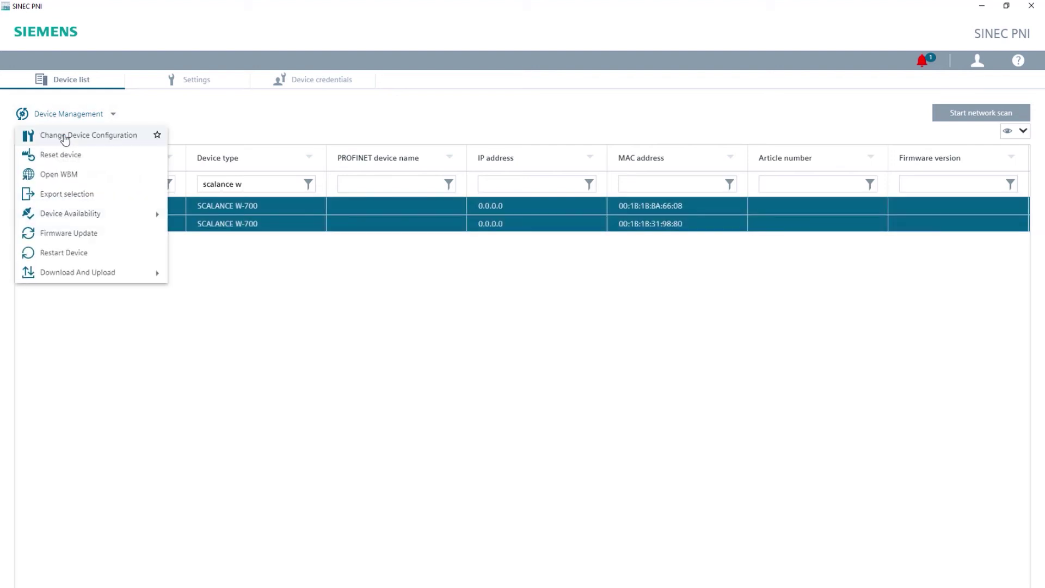
left_click(65, 137)
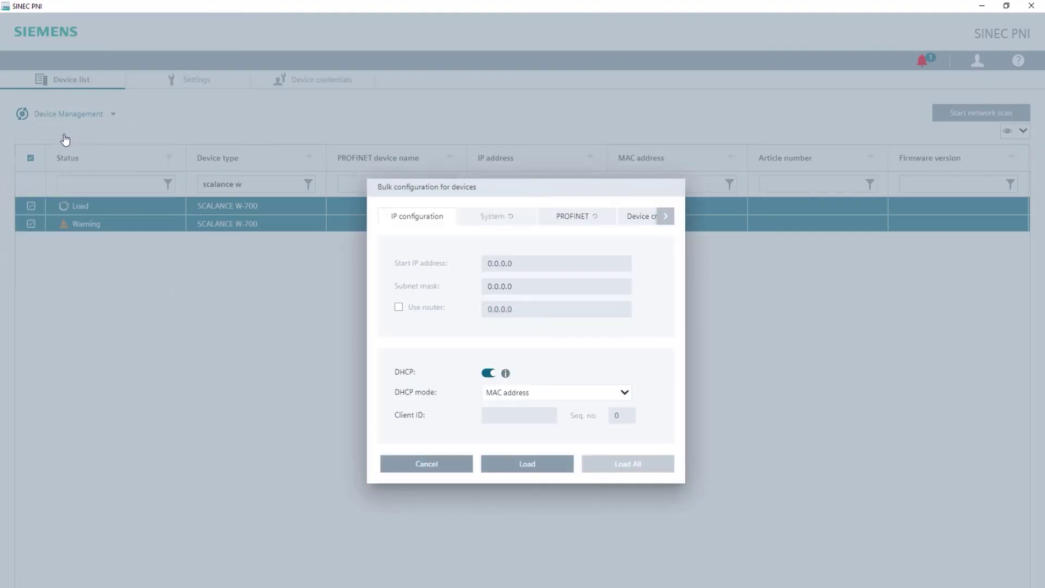
left_click(493, 378)
left_click(484, 261)
type("192.168.")
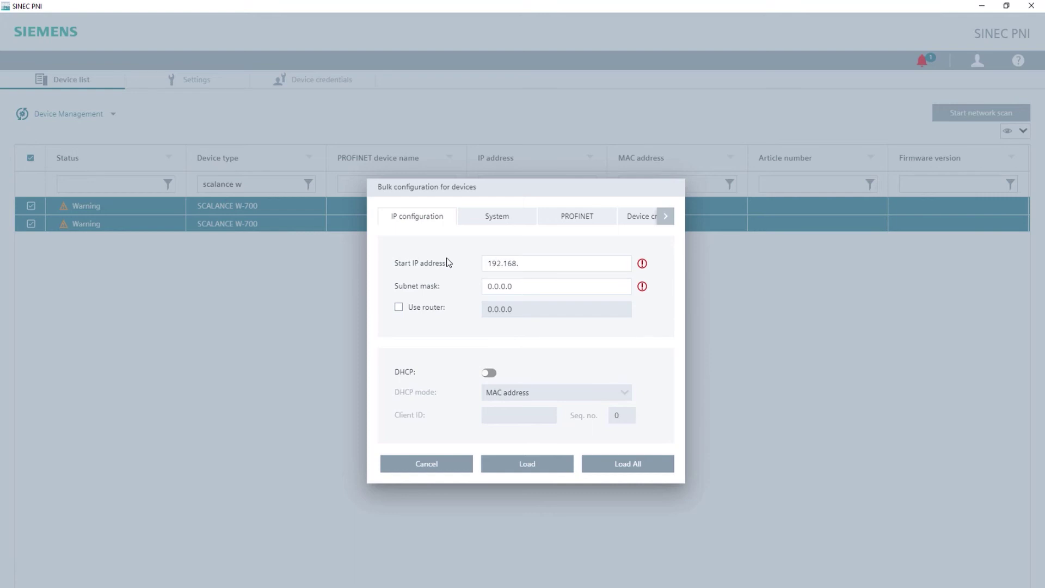
type("0.12")
Enter system name AP_0 with sequential numbering from start ID 1.
left_click(514, 219)
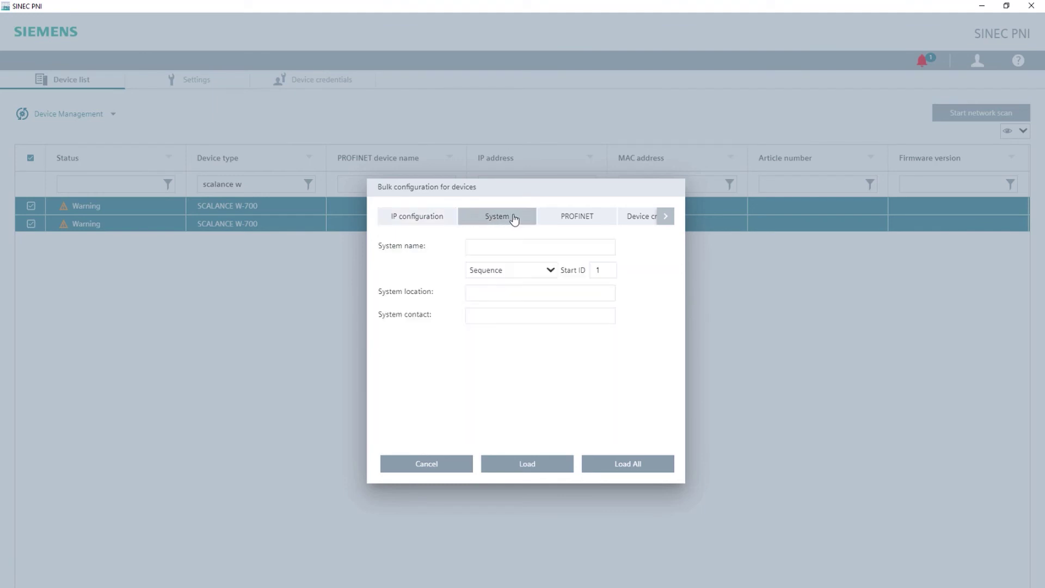
left_click(479, 246)
type("AP_0")
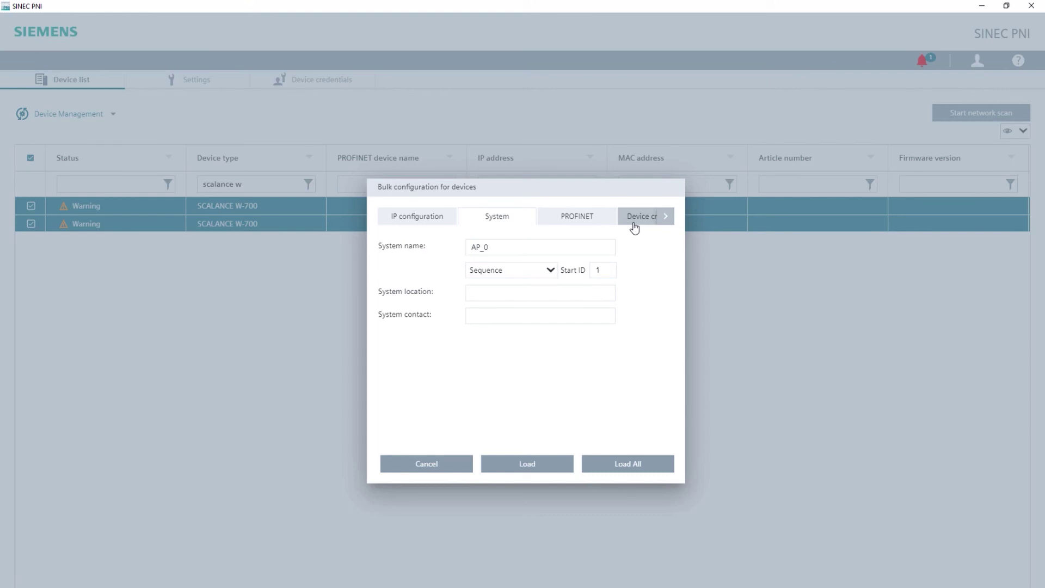
Set and confirm the new admin password, then load the configuration onto both devices.
left_click(635, 217)
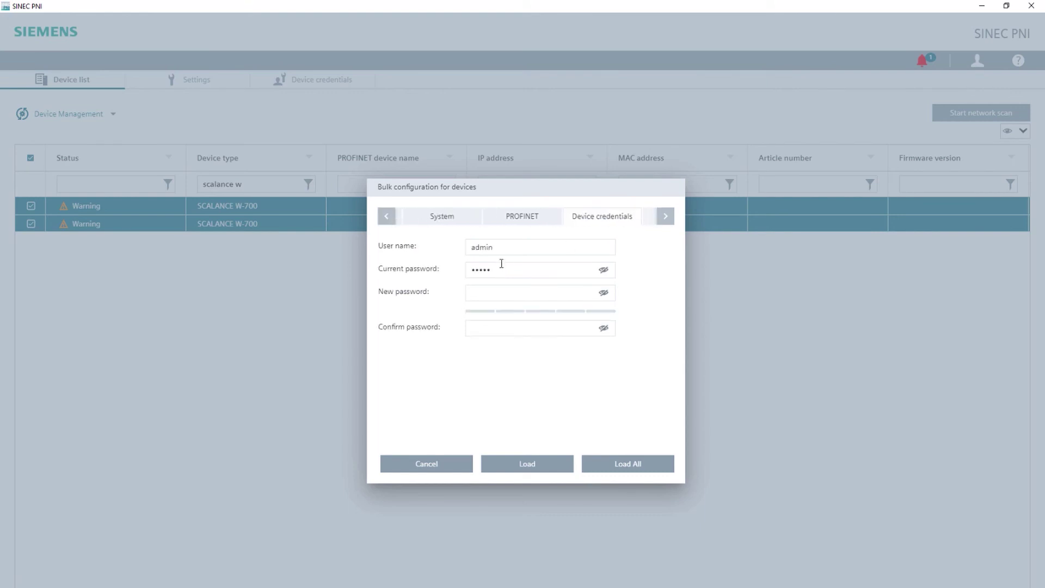
left_click(500, 286)
type("*********")
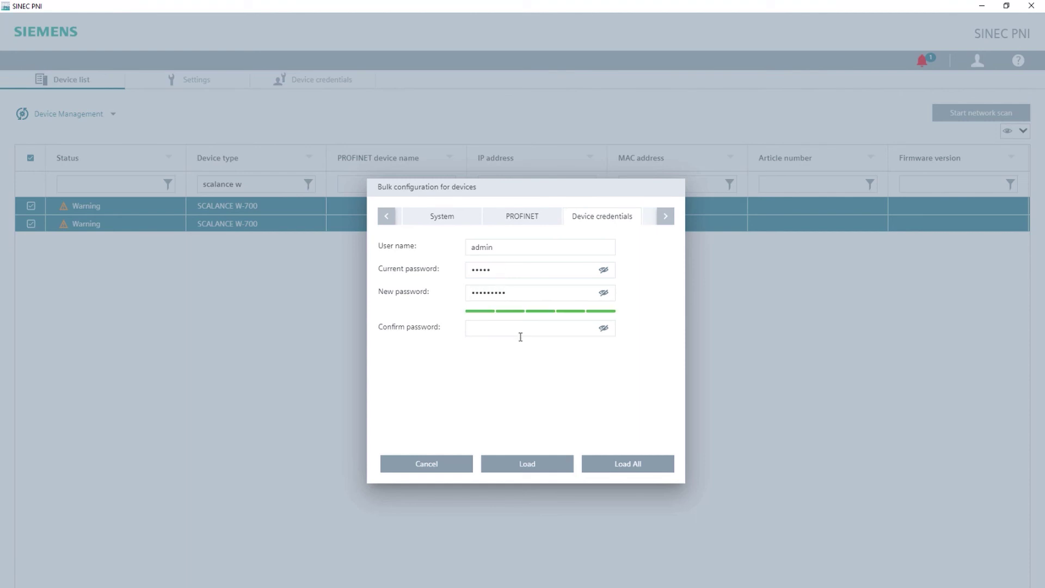
left_click(492, 331)
type("*********")
left_click(642, 464)
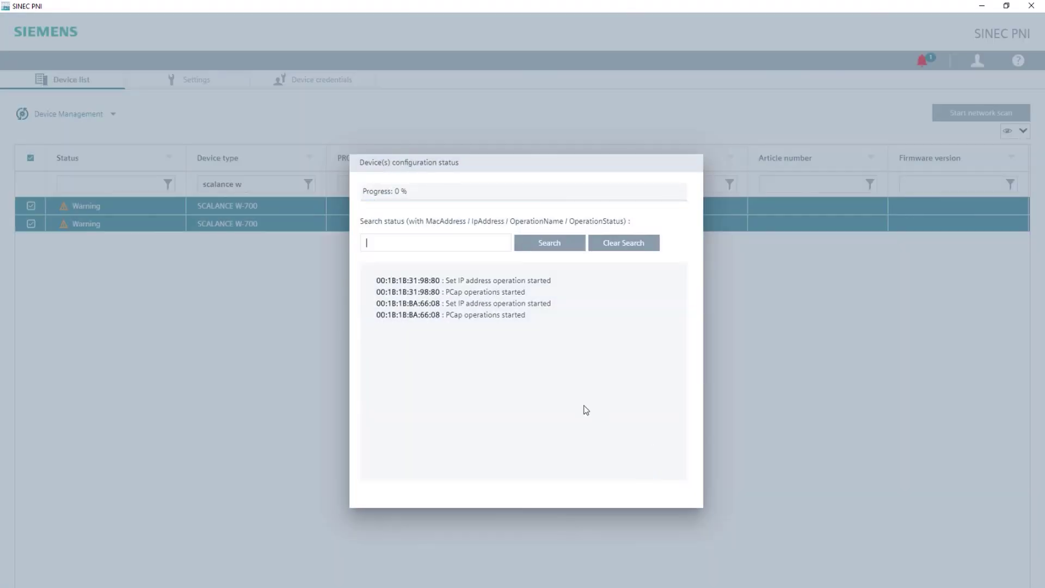